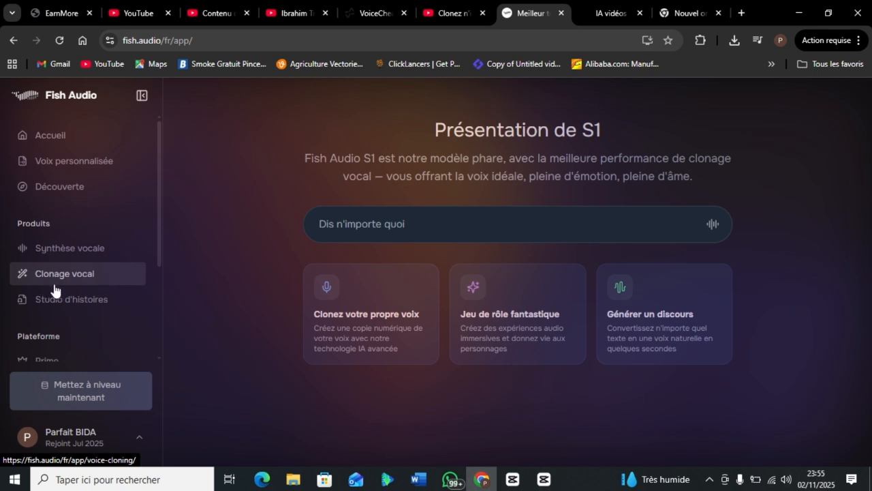
Start building a new voice with voice cloning and set its type to Privé.
click(86, 276)
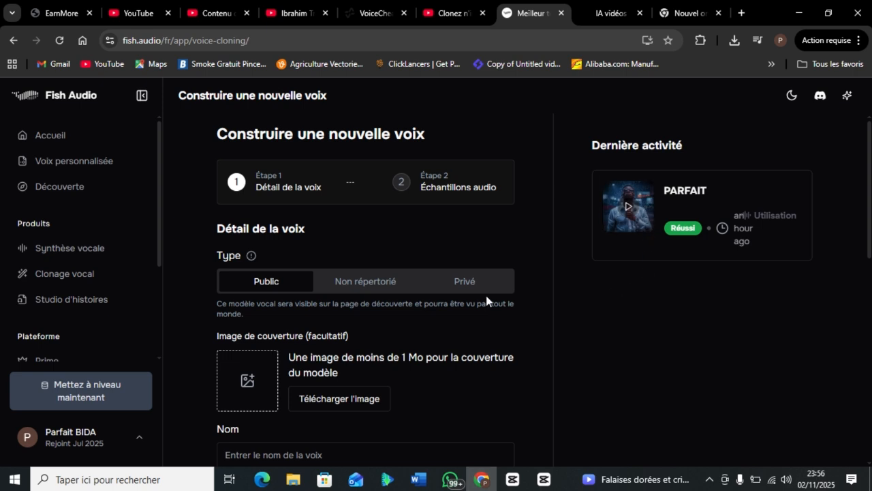
click(468, 285)
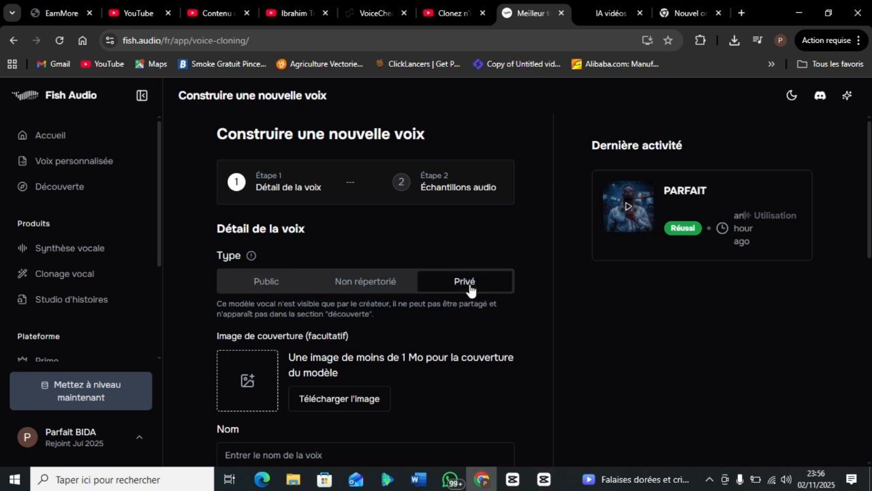
Upload "WhatsApp Image 2025-10-20 à 20.57.17_b2676ba8" from the Images folder as the cover image and save the default crop.
scroll(390, 316, down, 1)
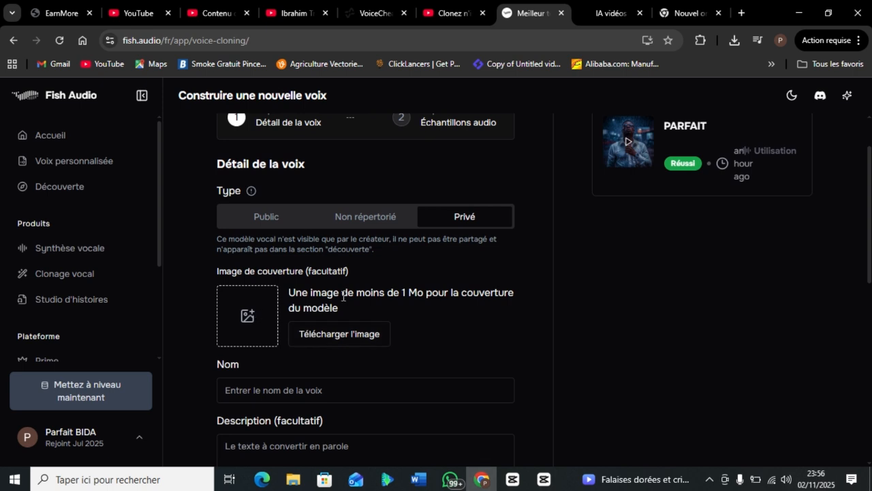
click(249, 316)
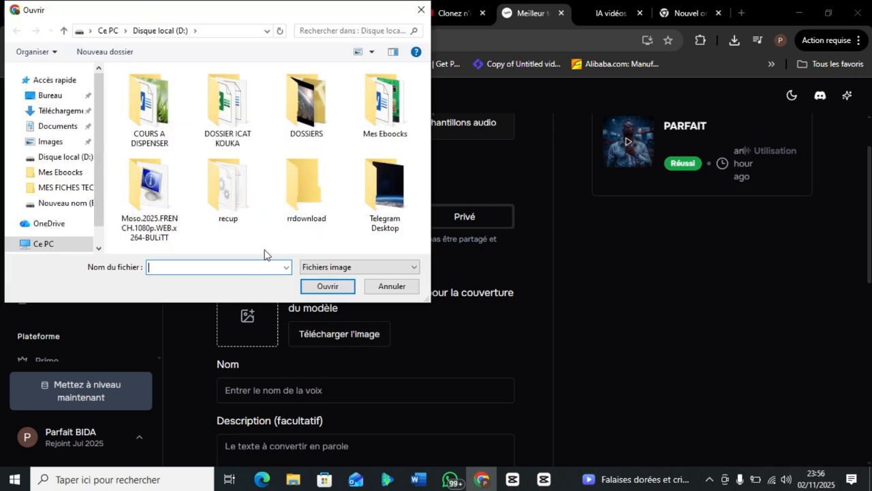
click(54, 142)
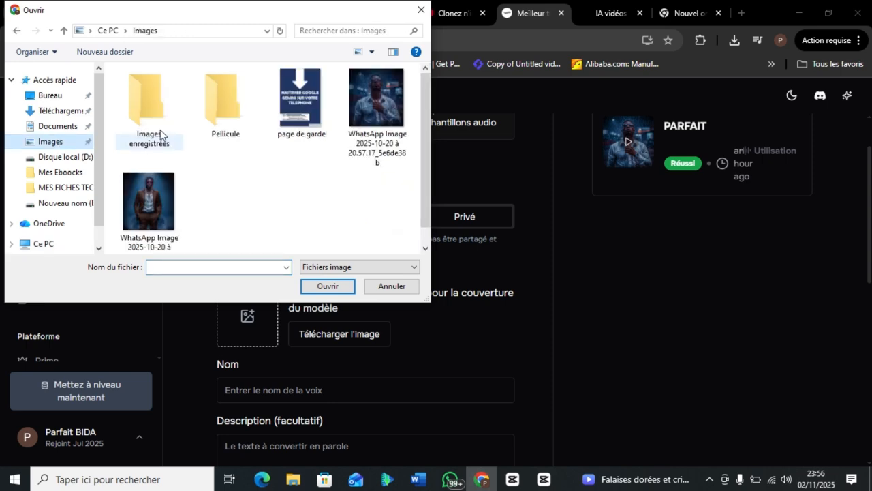
click(149, 204)
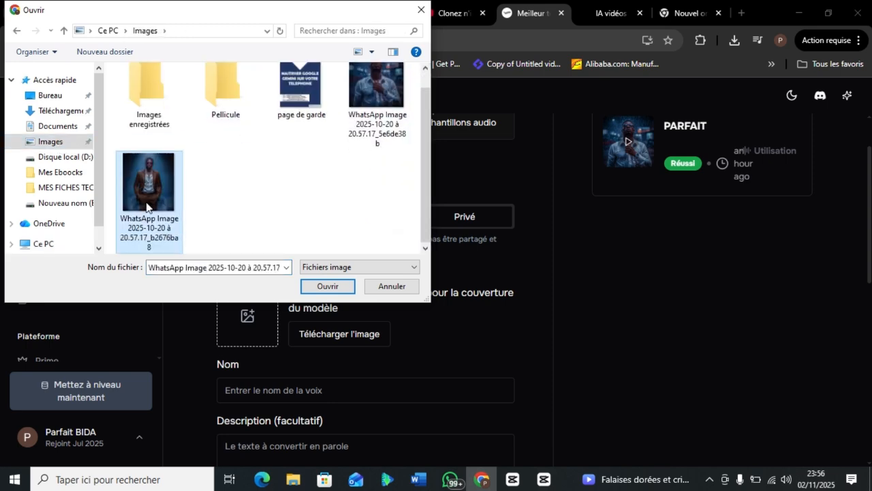
click(327, 286)
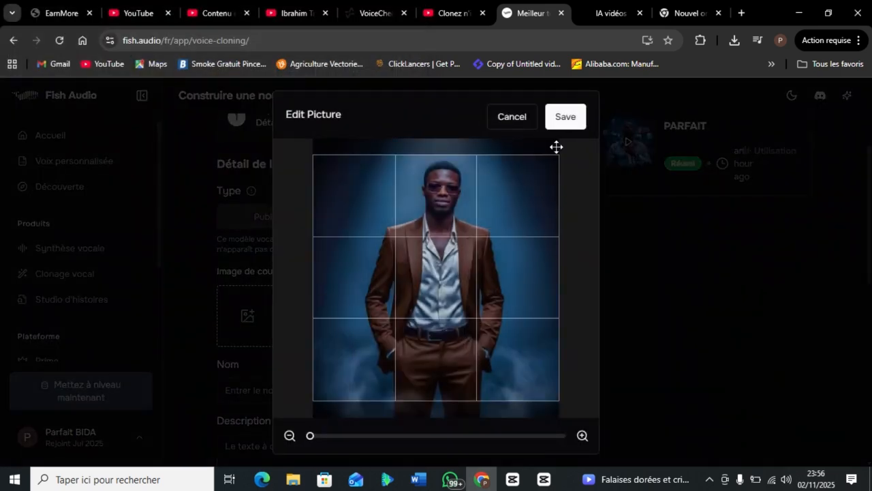
click(573, 130)
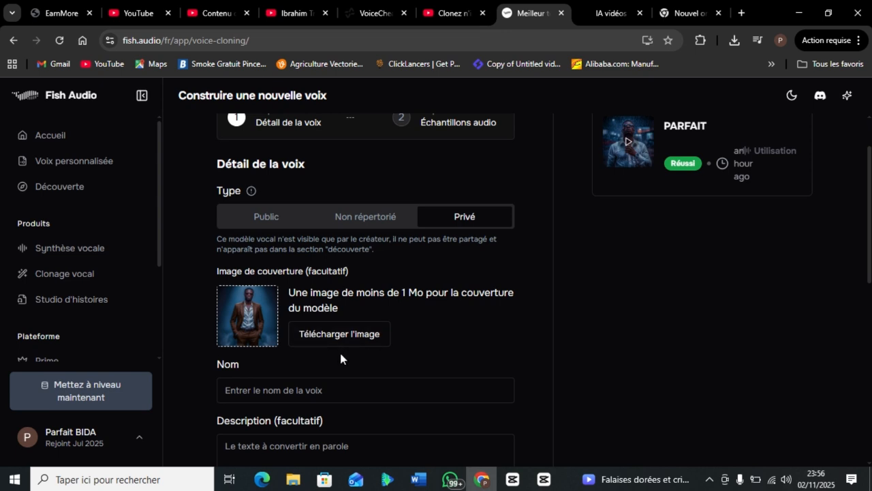
Name the new voice "ditone".
scroll(340, 353, down, 2)
click(364, 301)
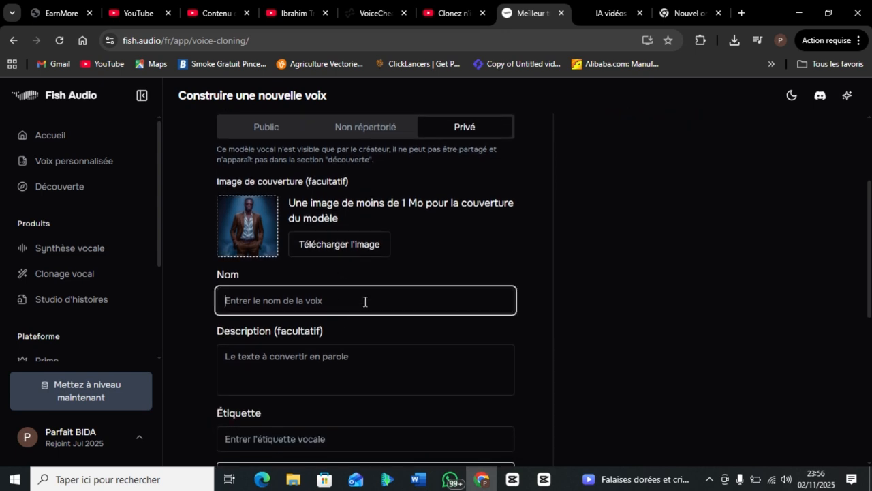
text(ditone)
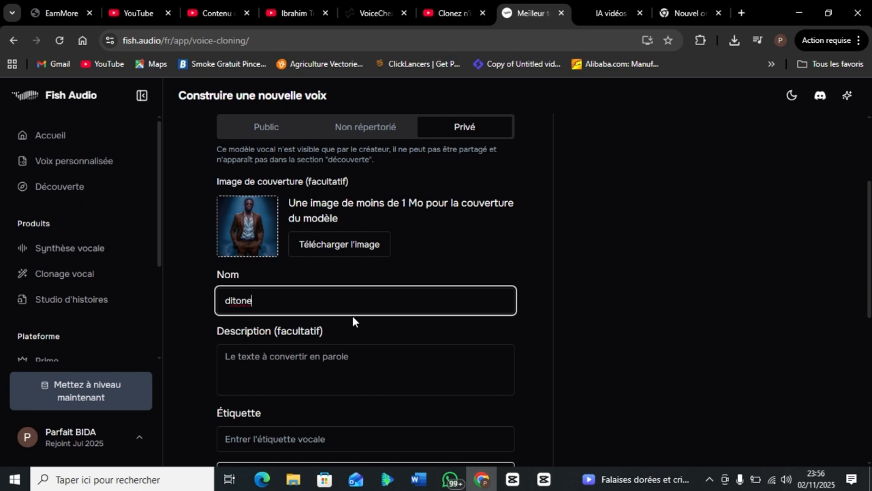
Upload the audio file "MA VOIX 1" from Disque local (D:) as the voice's audio input.
scroll(353, 317, down, 2)
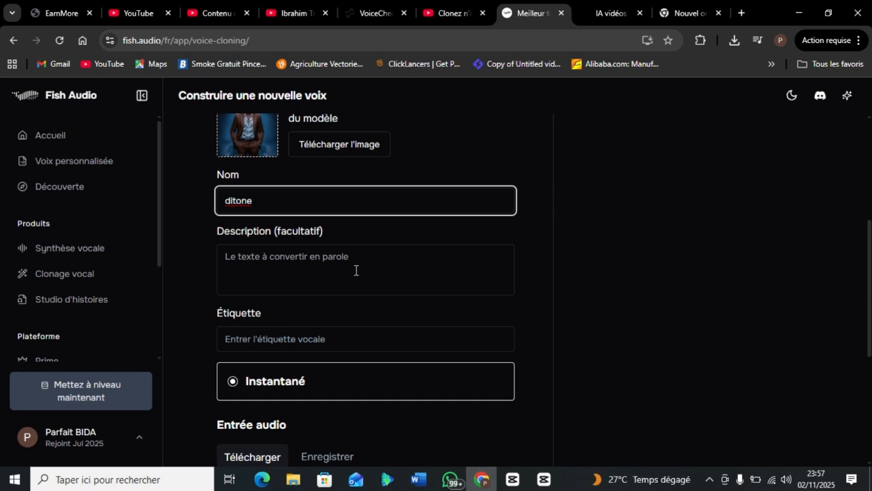
scroll(356, 270, down, 1)
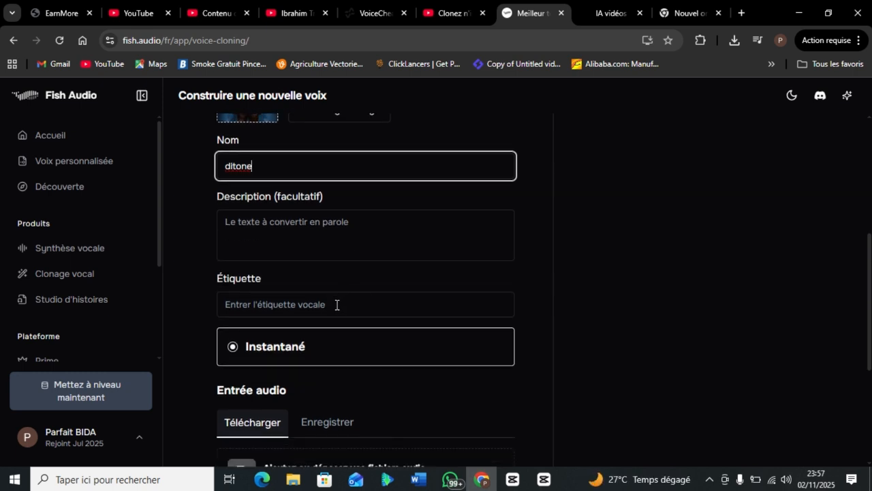
scroll(335, 304, down, 2)
scroll(334, 304, up, 1)
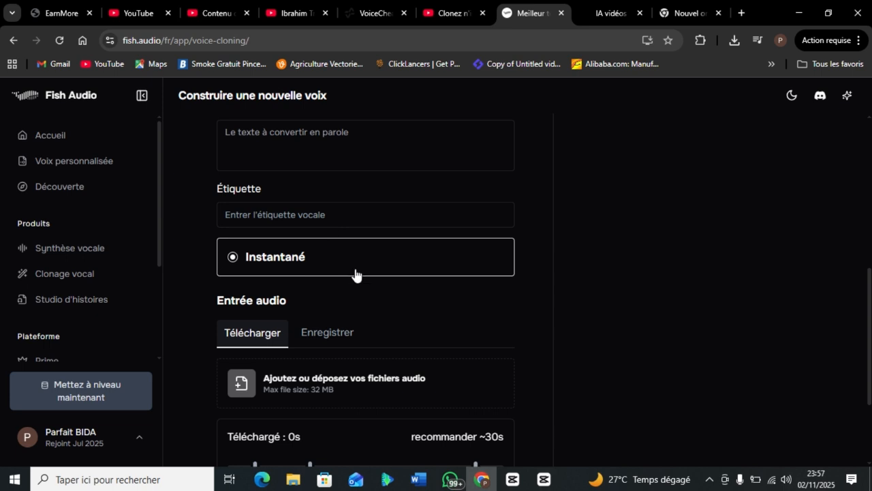
scroll(354, 275, down, 1)
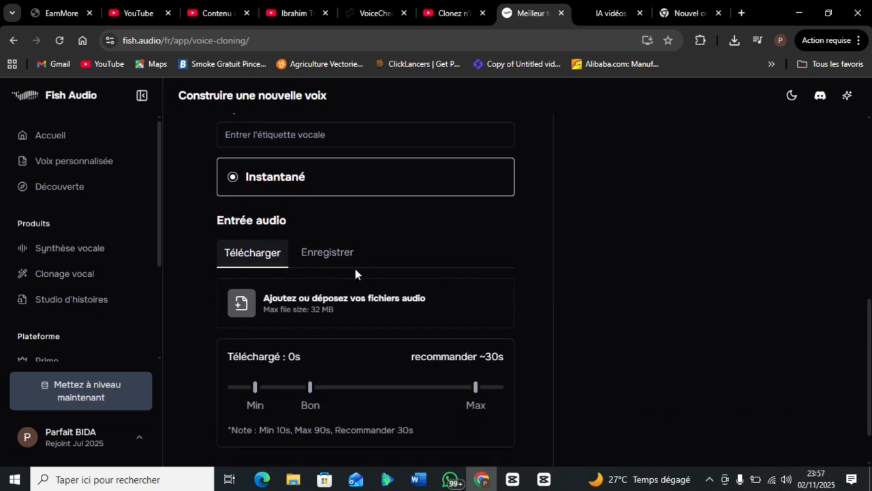
scroll(355, 273, down, 1)
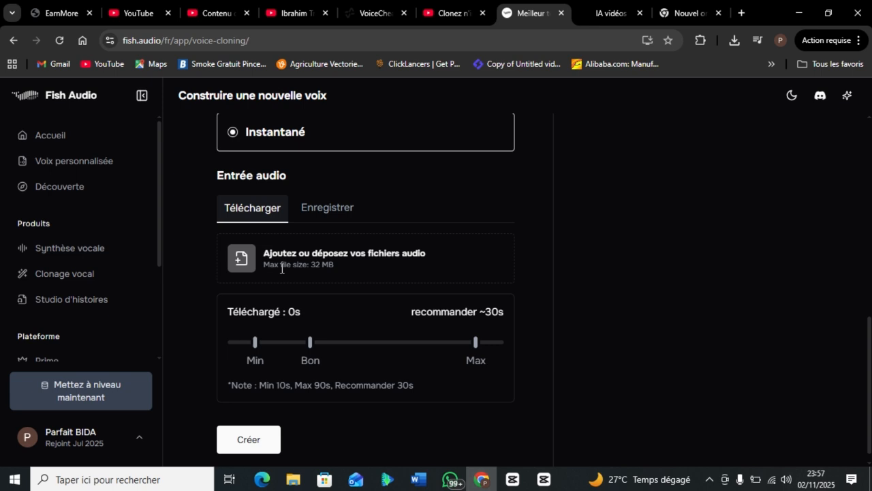
click(240, 260)
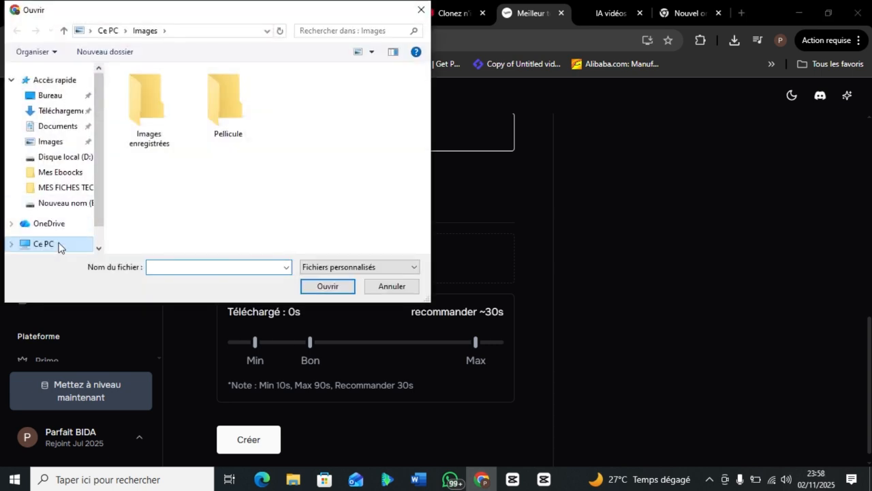
click(58, 245)
scroll(227, 158, down, 5)
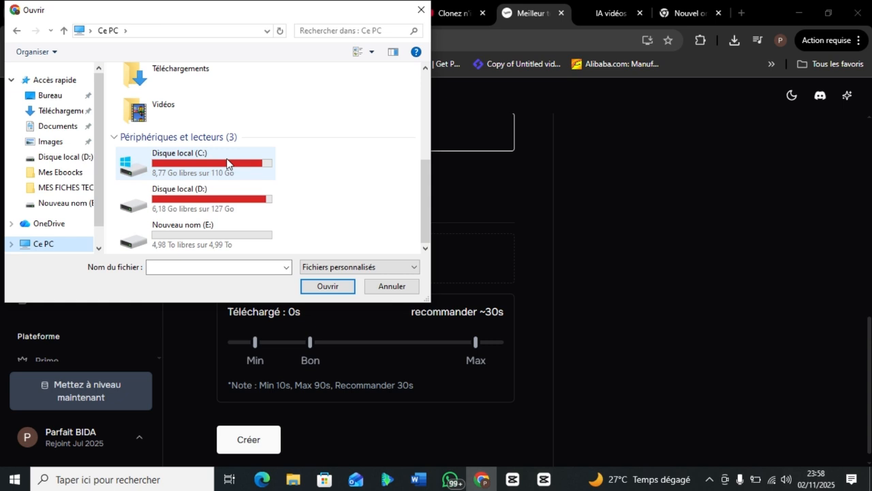
double_click(229, 204)
scroll(230, 204, down, 2)
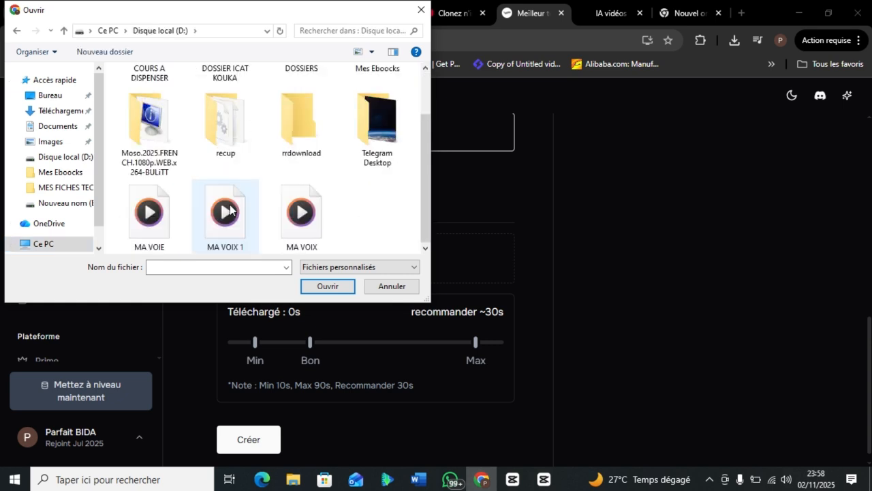
click(230, 230)
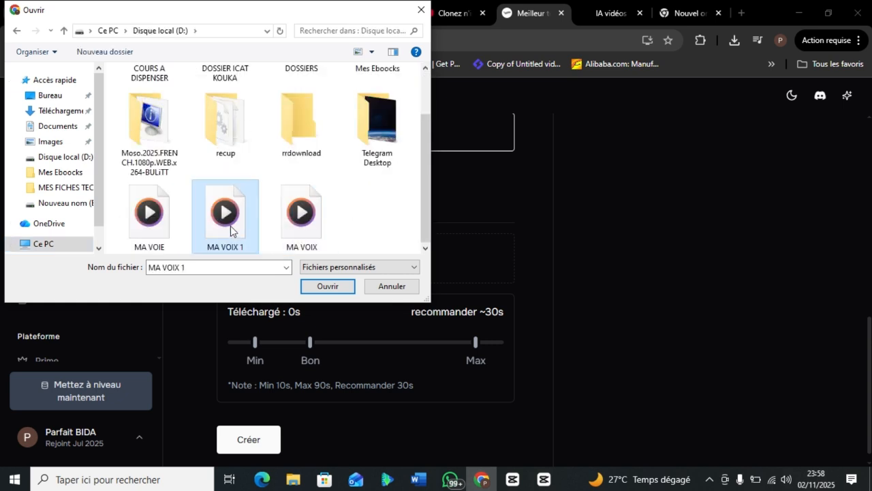
click(317, 286)
scroll(340, 319, up, 4)
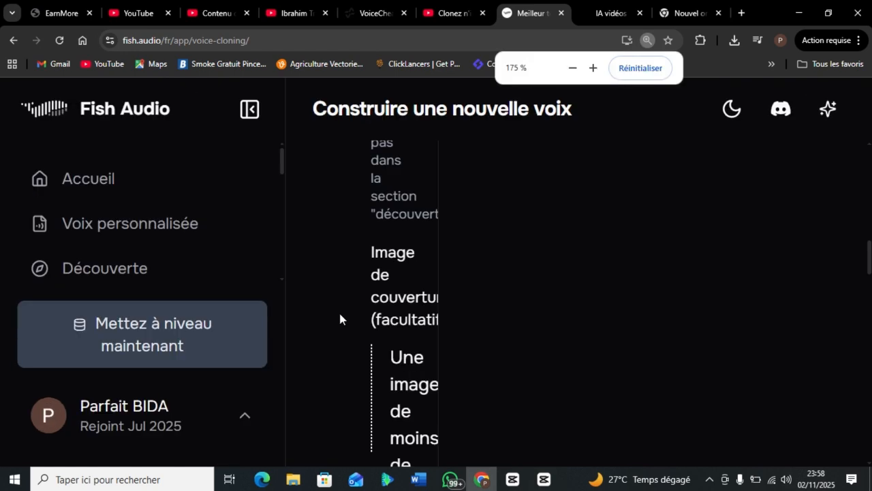
scroll(340, 318, up, 2)
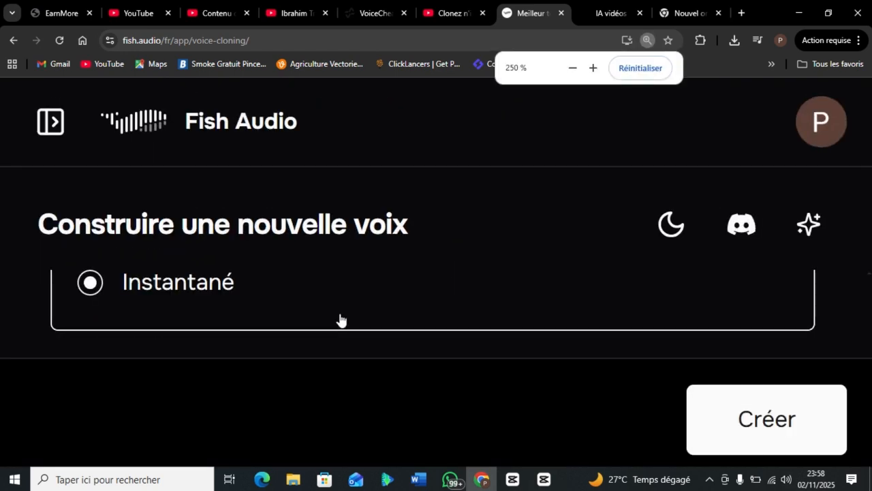
scroll(340, 319, up, 1)
scroll(340, 319, down, 3)
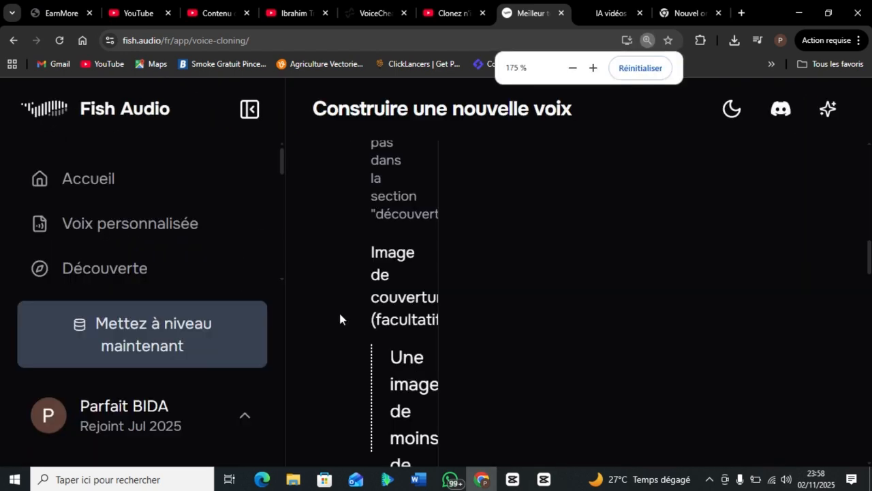
scroll(339, 318, down, 1)
scroll(340, 318, down, 2)
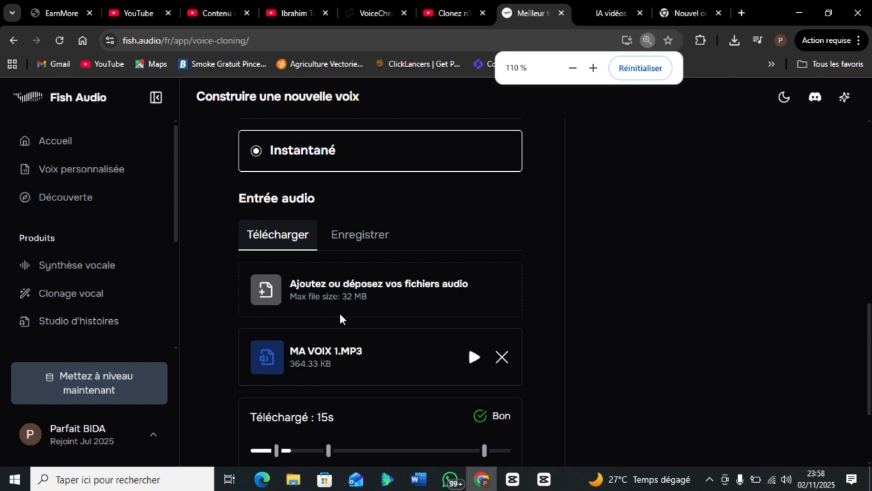
Check the completed voice details and the uploaded audio sample, and create the voice.
scroll(376, 341, down, 2)
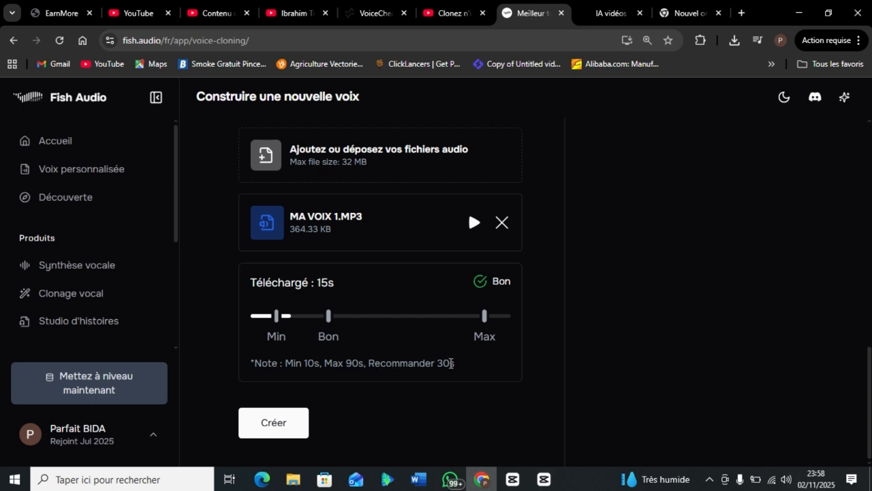
scroll(408, 314, up, 6)
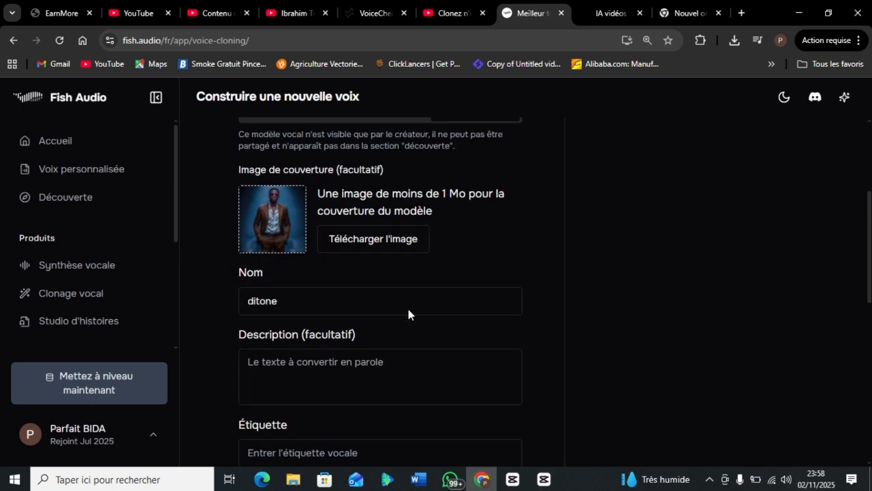
scroll(408, 309, up, 3)
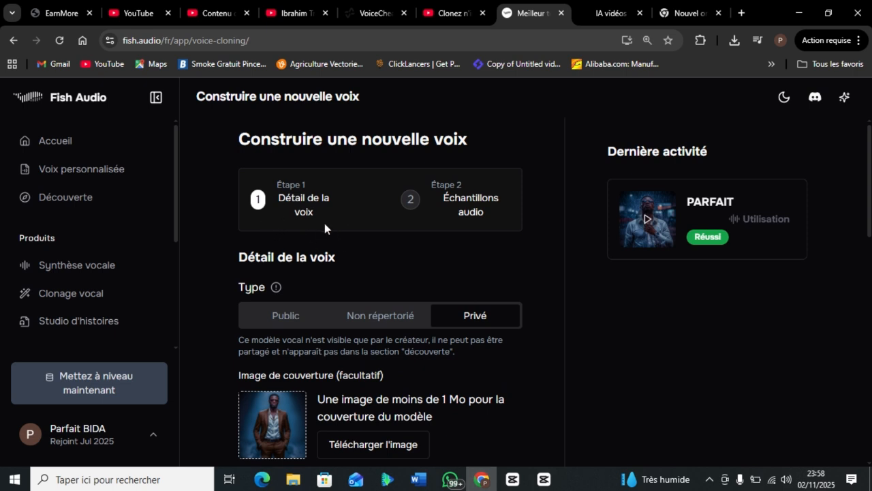
scroll(324, 223, down, 10)
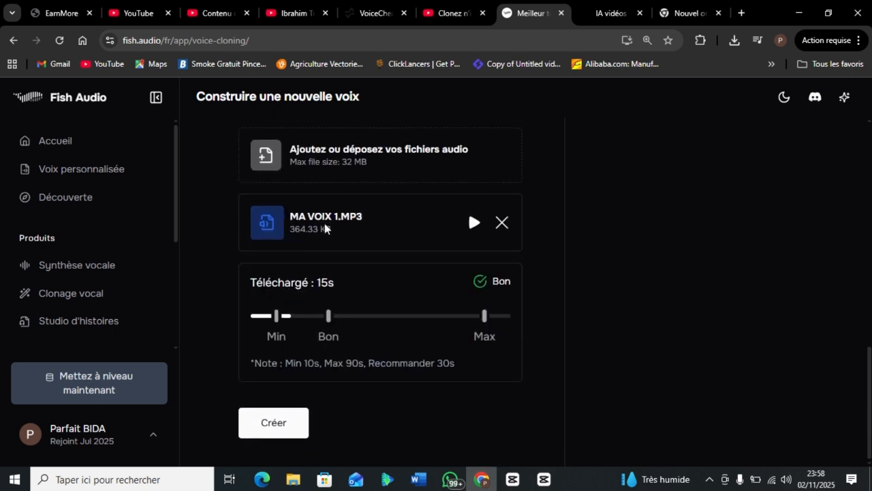
click(269, 429)
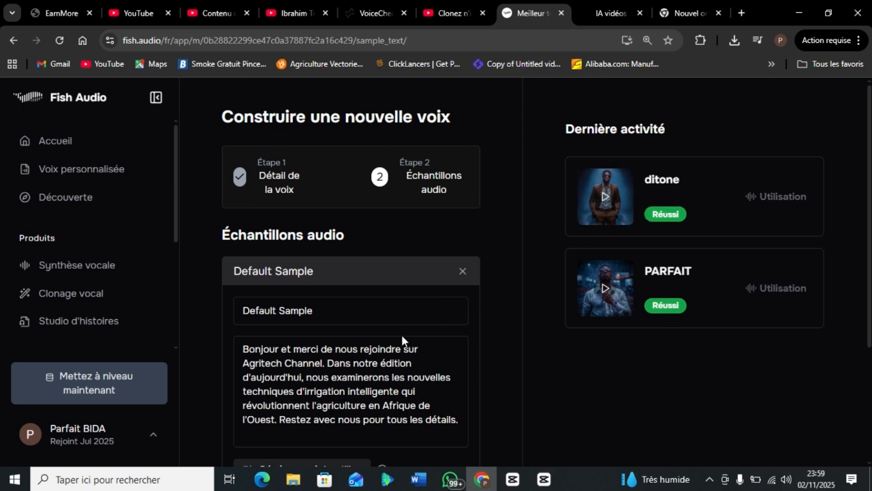
Review the default audio sample, preview the ditone voice from the recent activity, and open it for speech synthesis.
scroll(405, 341, down, 1)
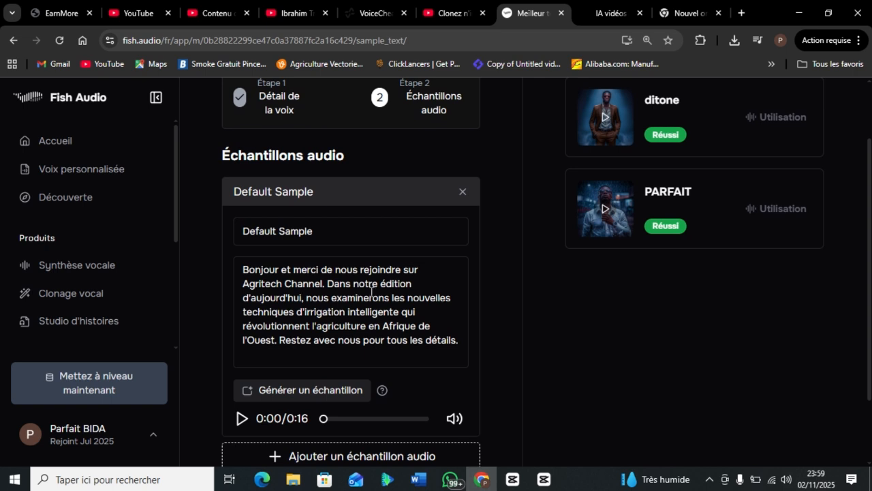
scroll(315, 317, up, 1)
scroll(315, 316, down, 2)
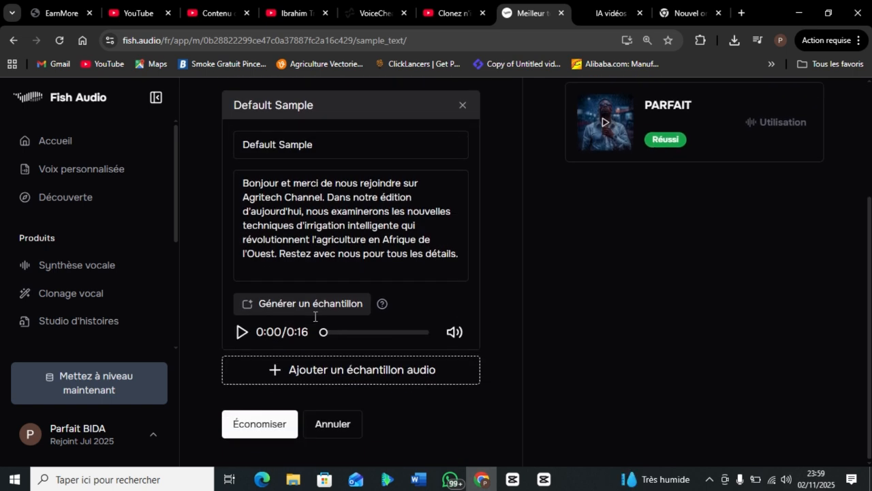
scroll(323, 315, up, 2)
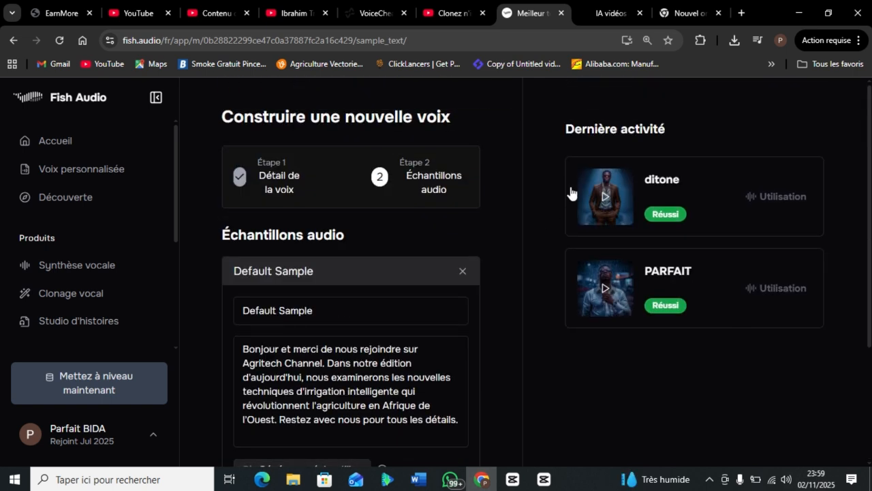
click(606, 199)
click(784, 197)
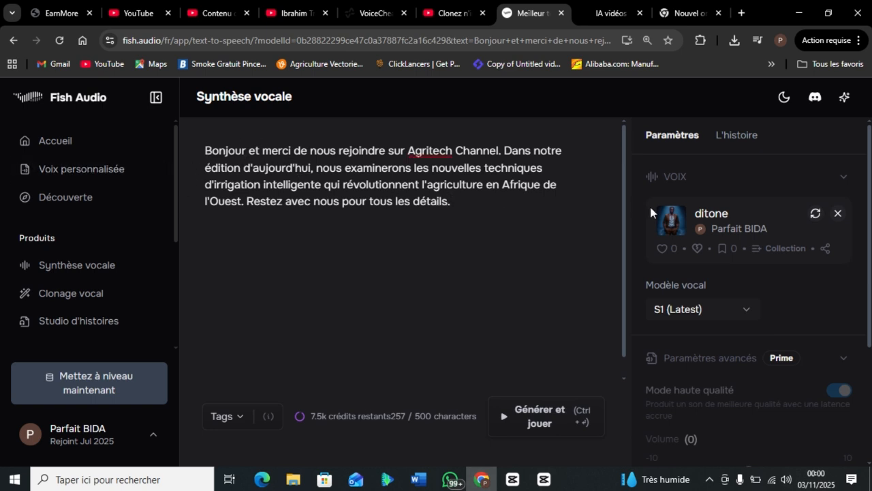
Generate and play speech from the prefilled Agritech Channel text using the ditone voice and the S1 (Latest) model.
scroll(707, 306, down, 1)
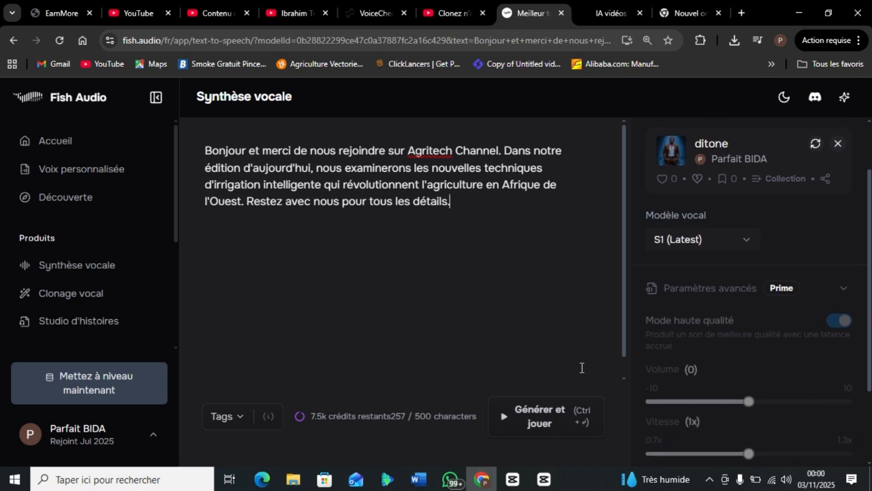
click(505, 422)
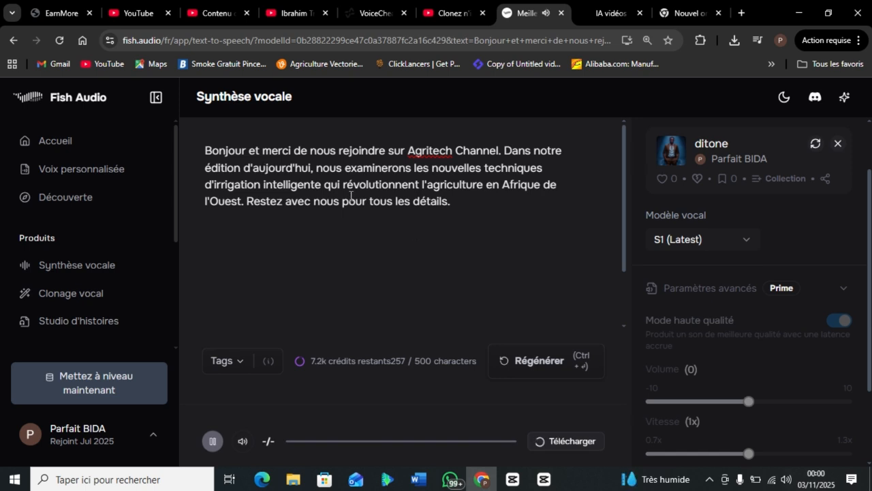
scroll(389, 275, down, 2)
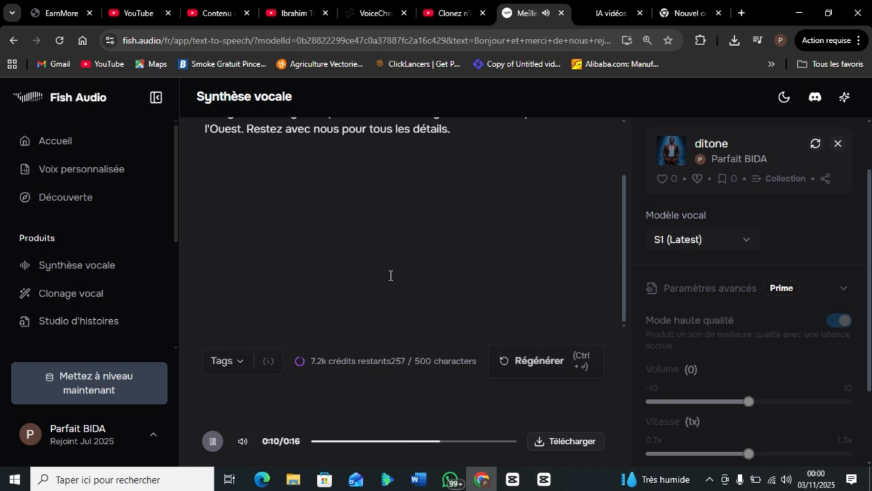
scroll(390, 275, up, 1)
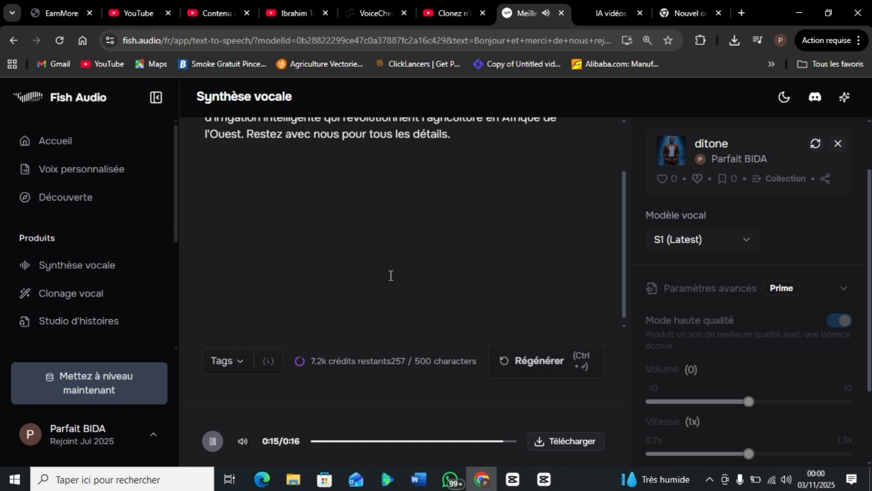
scroll(391, 276, up, 2)
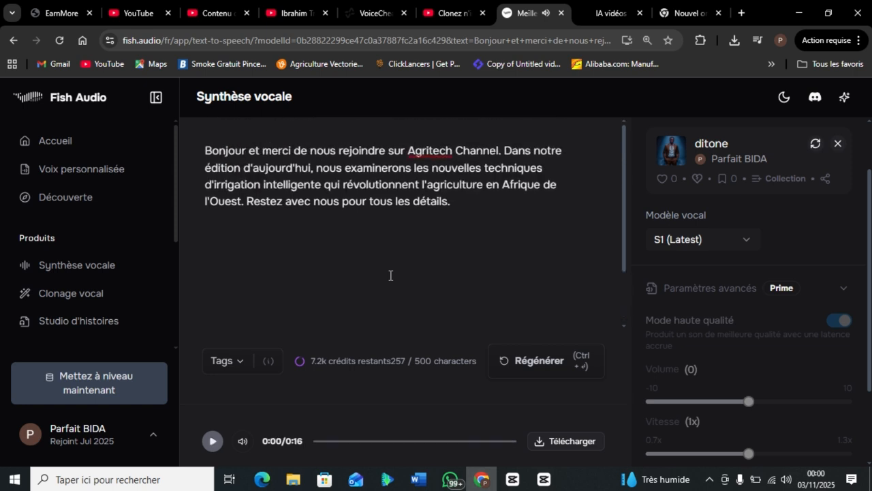